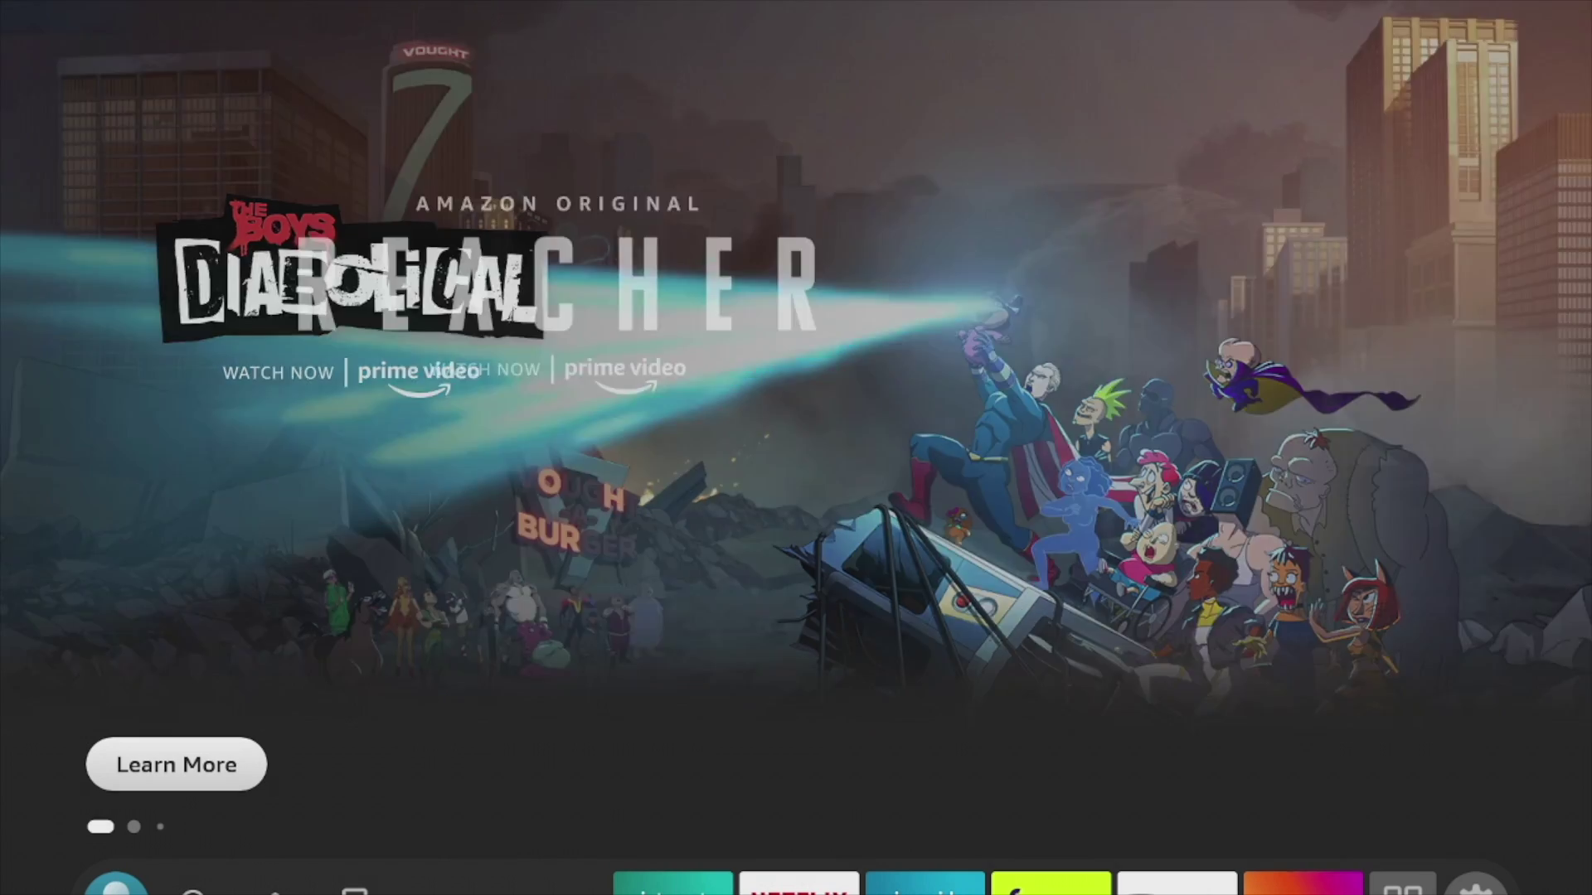
- Go from the home screen into Settings and open the My Fire TV page
key("Down")
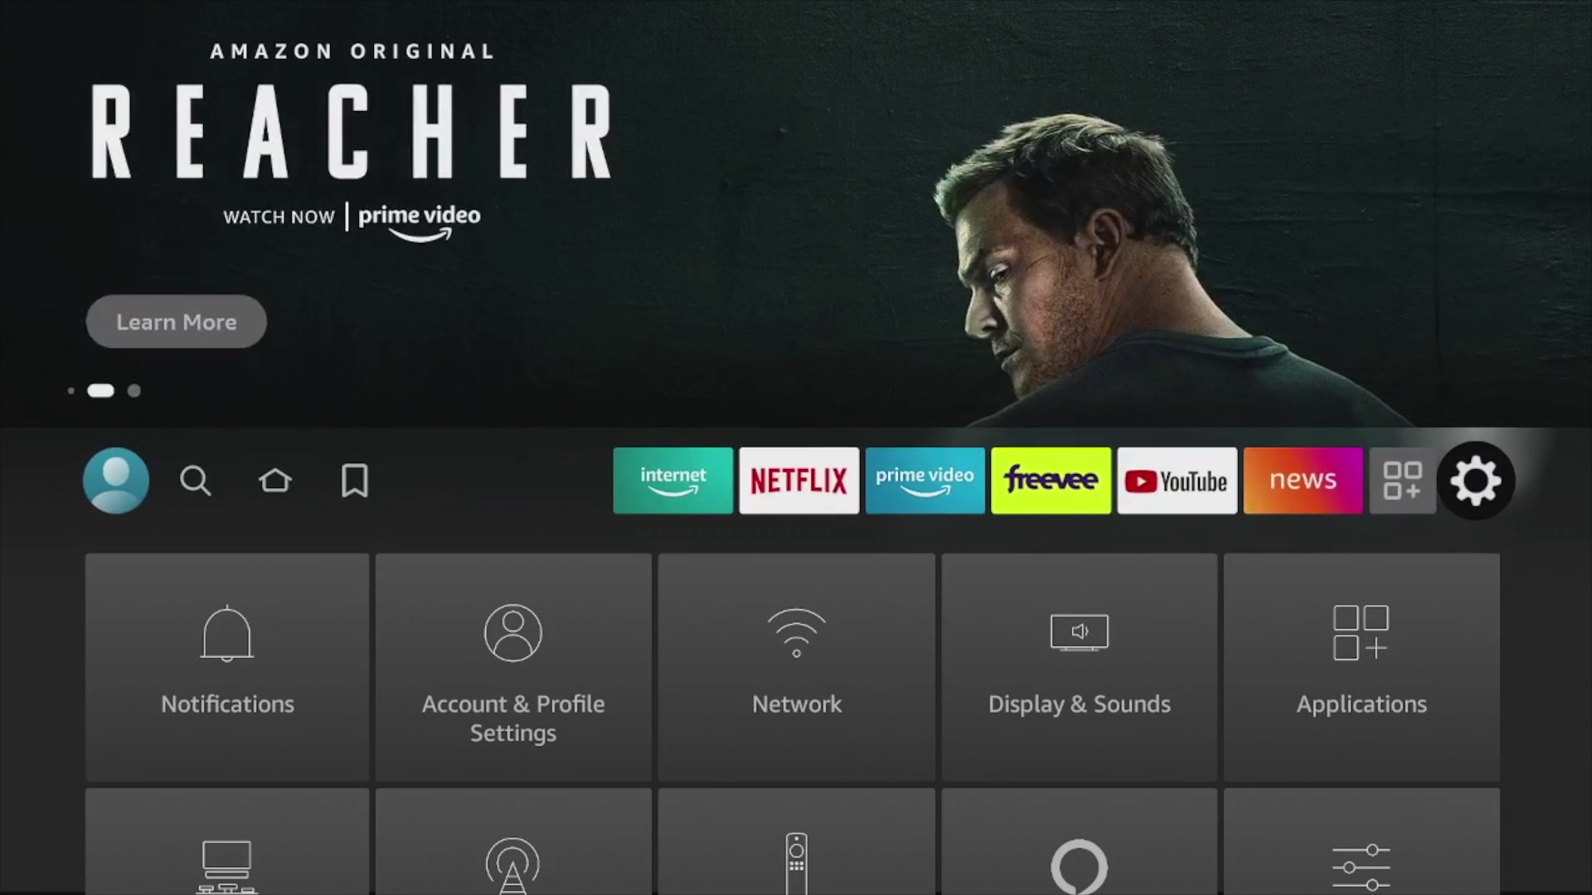
key("Down")
key("Down")
key("Down")
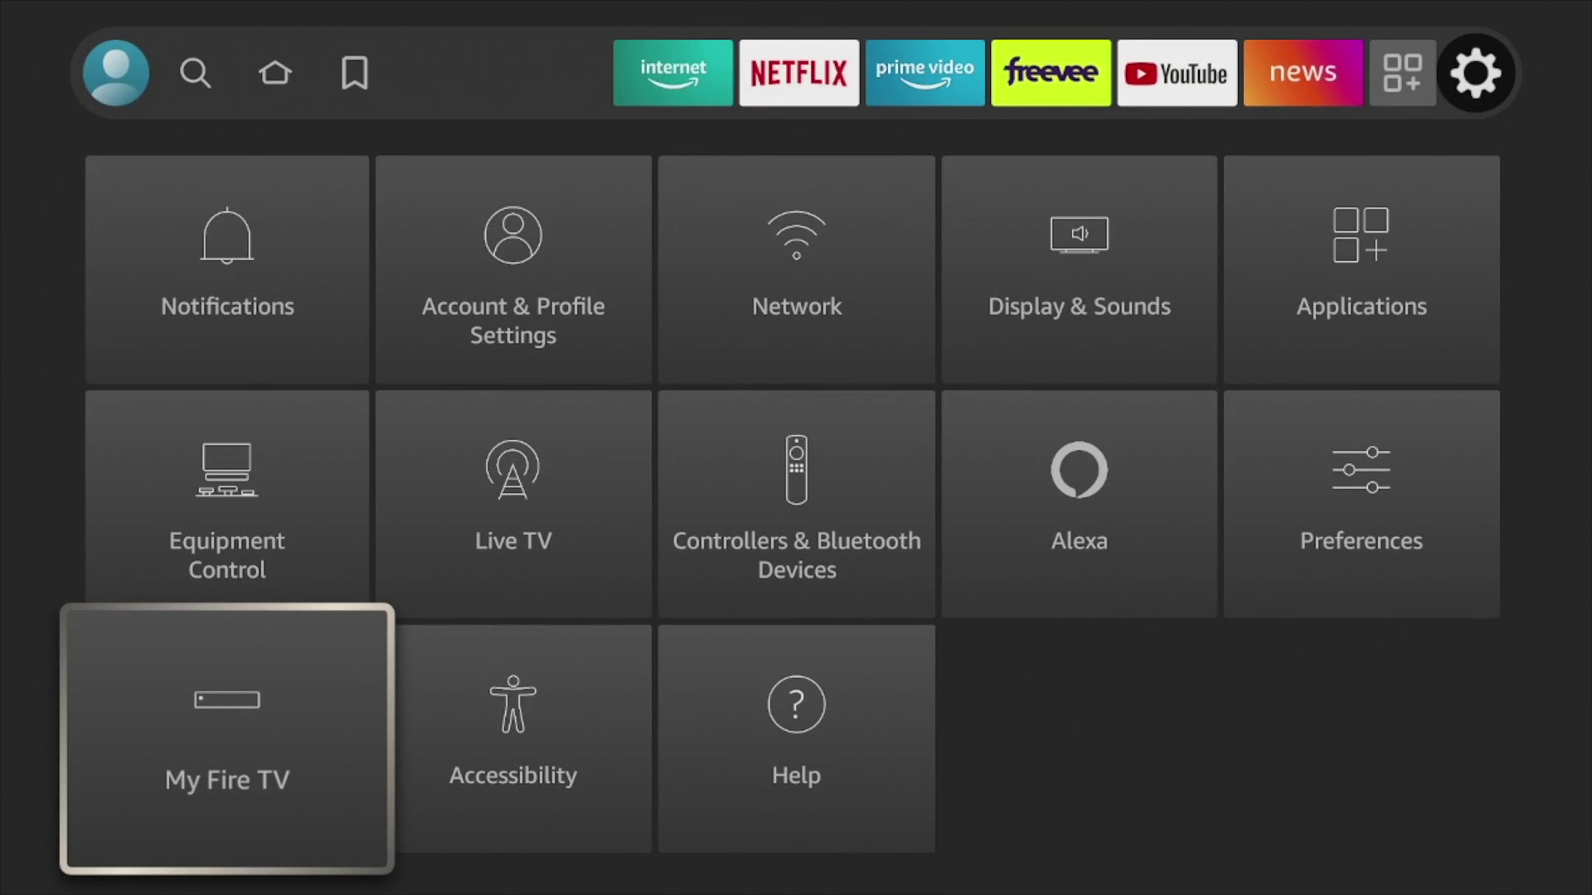
key("Return")
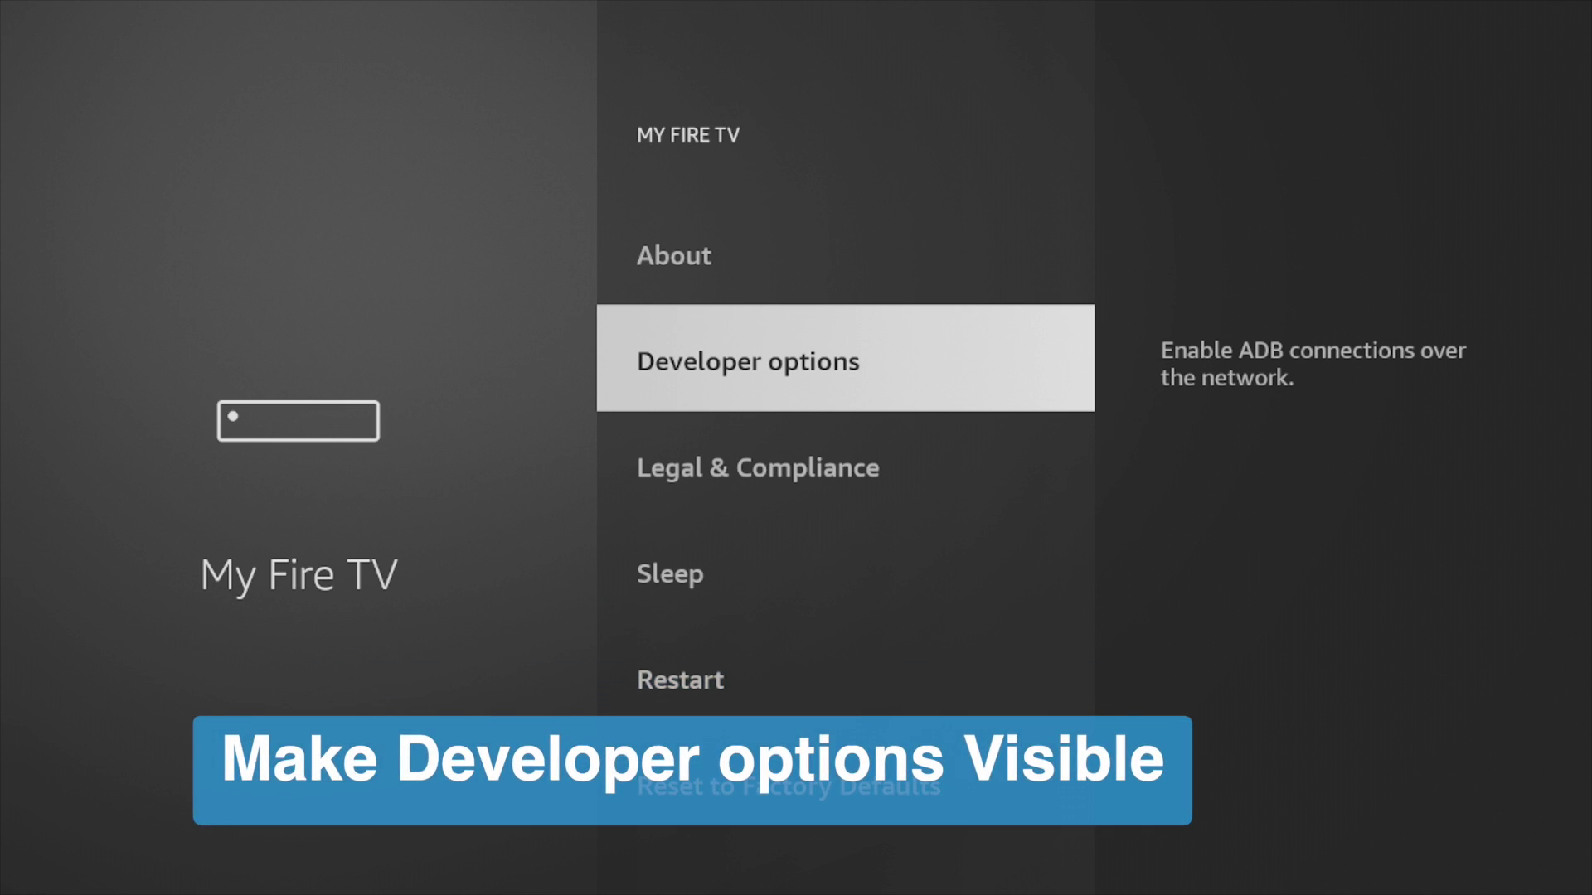
key("Up")
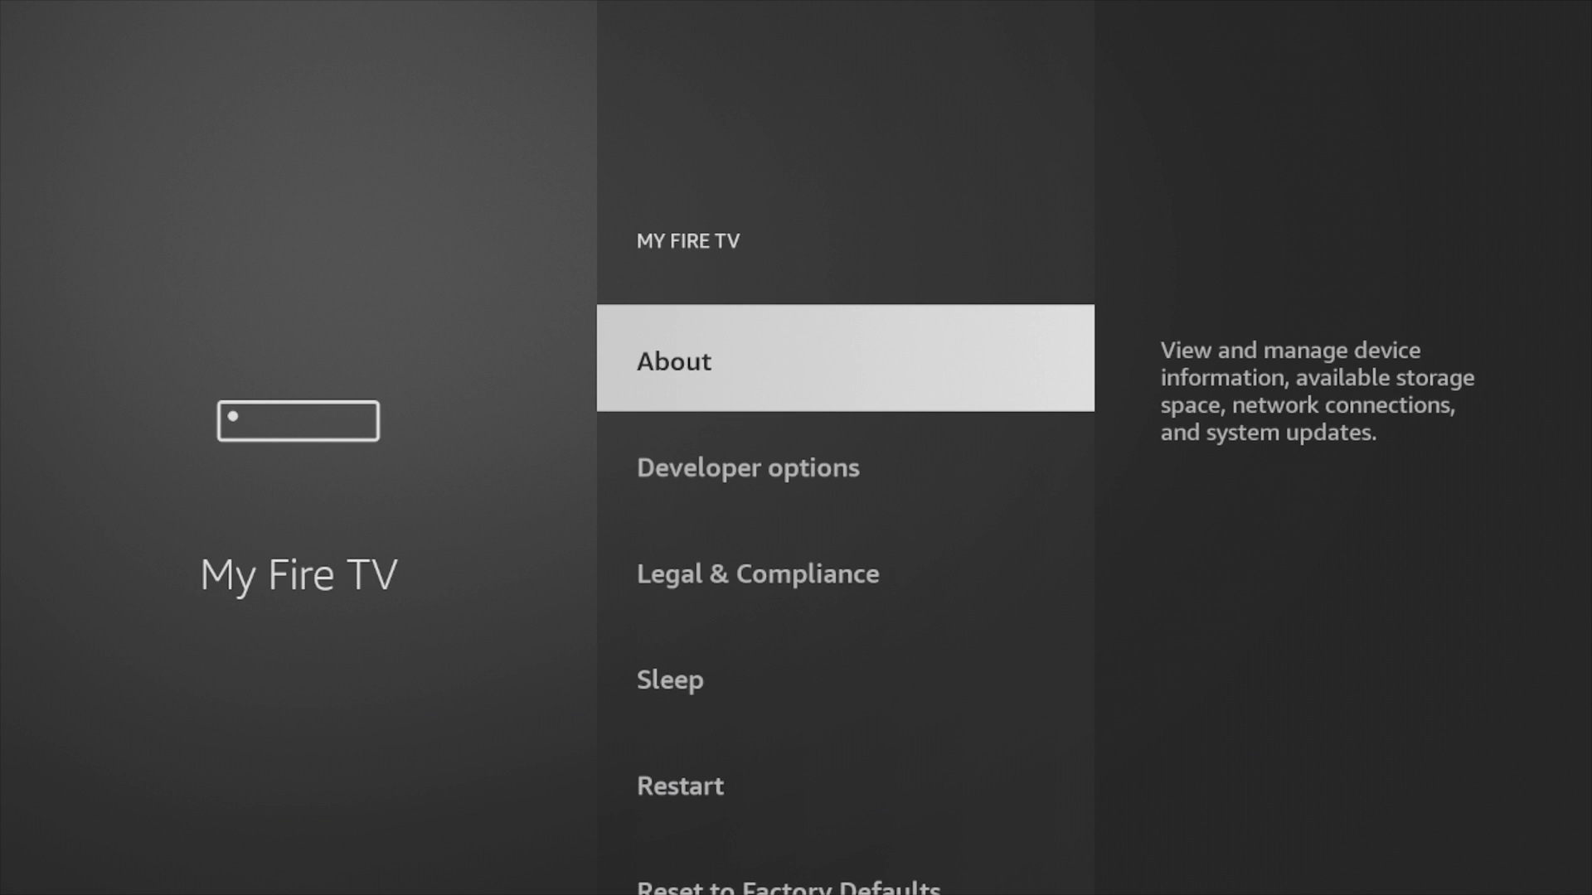
key("Return")
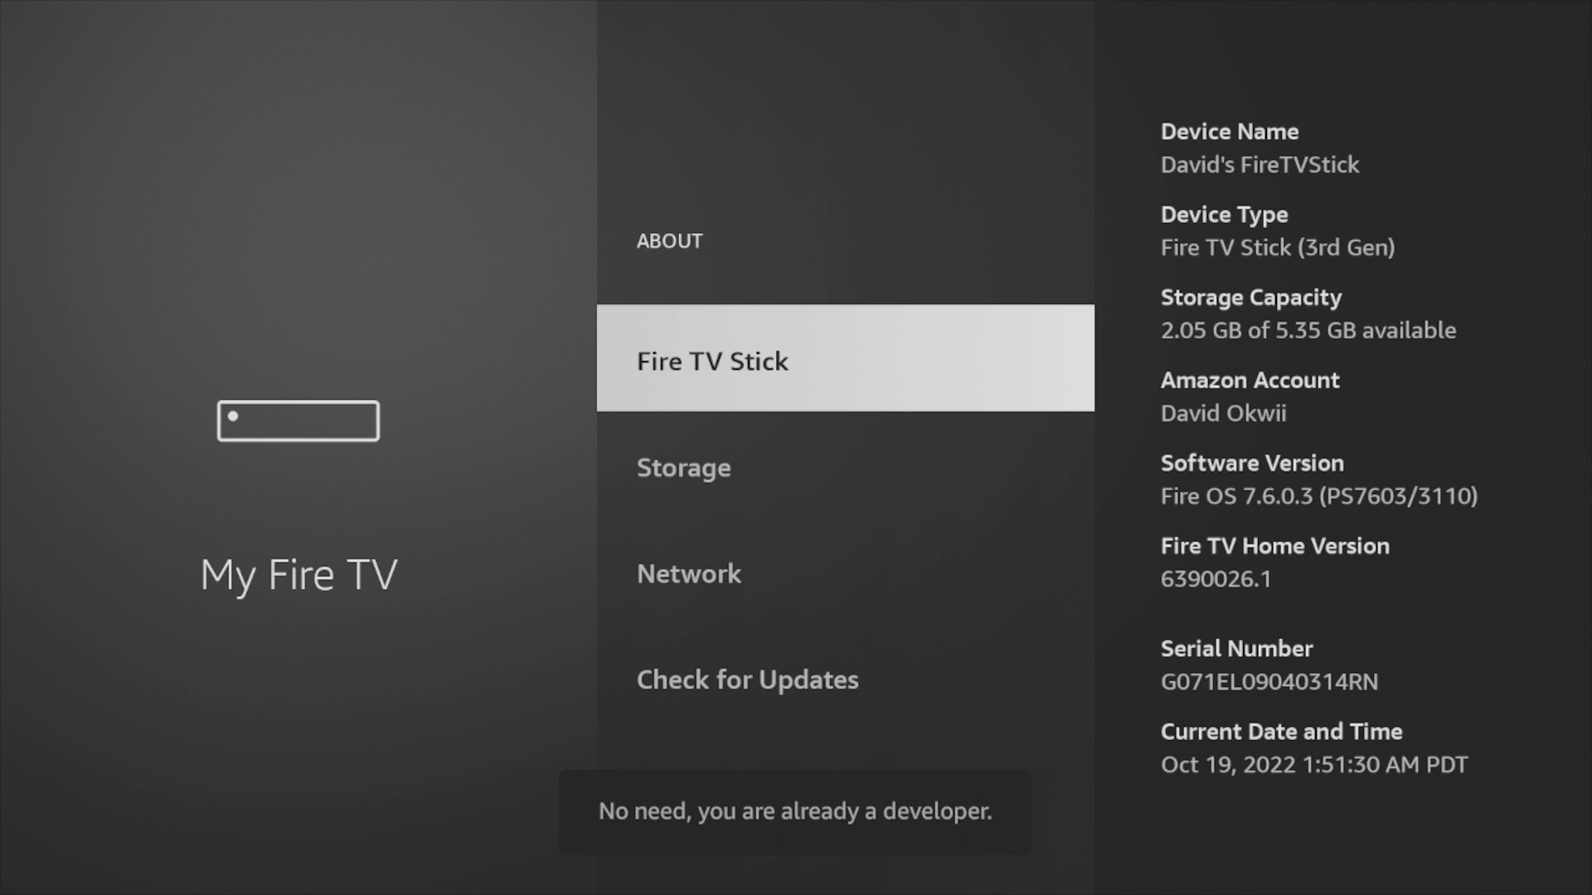
key("Return")
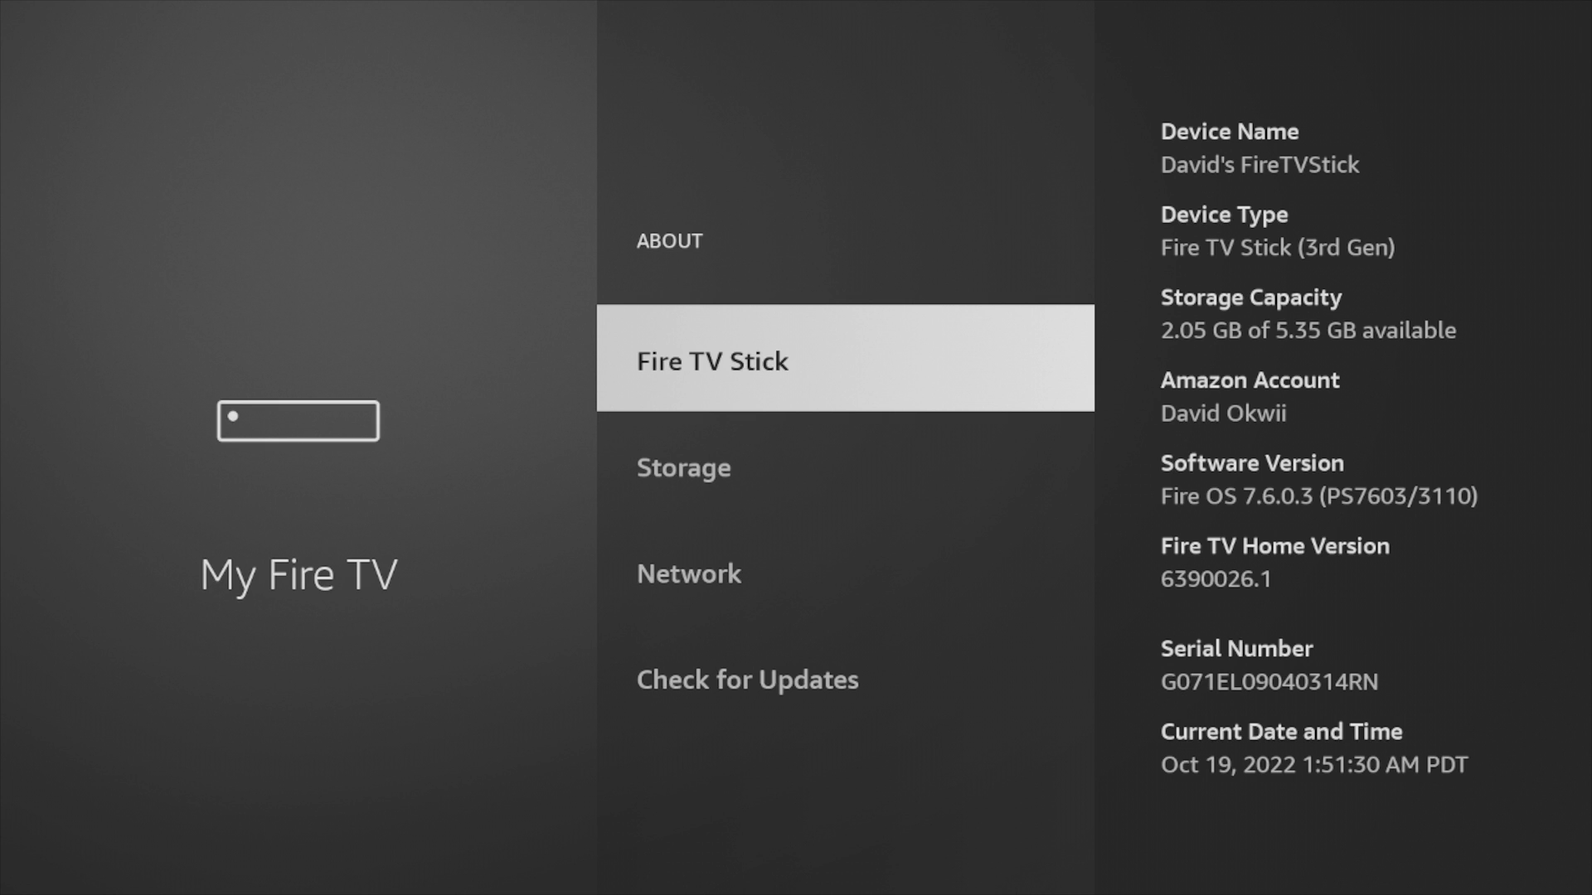
- Return to My Fire TV and open Developer options, confirming ADB debugging is ON
key("Escape")
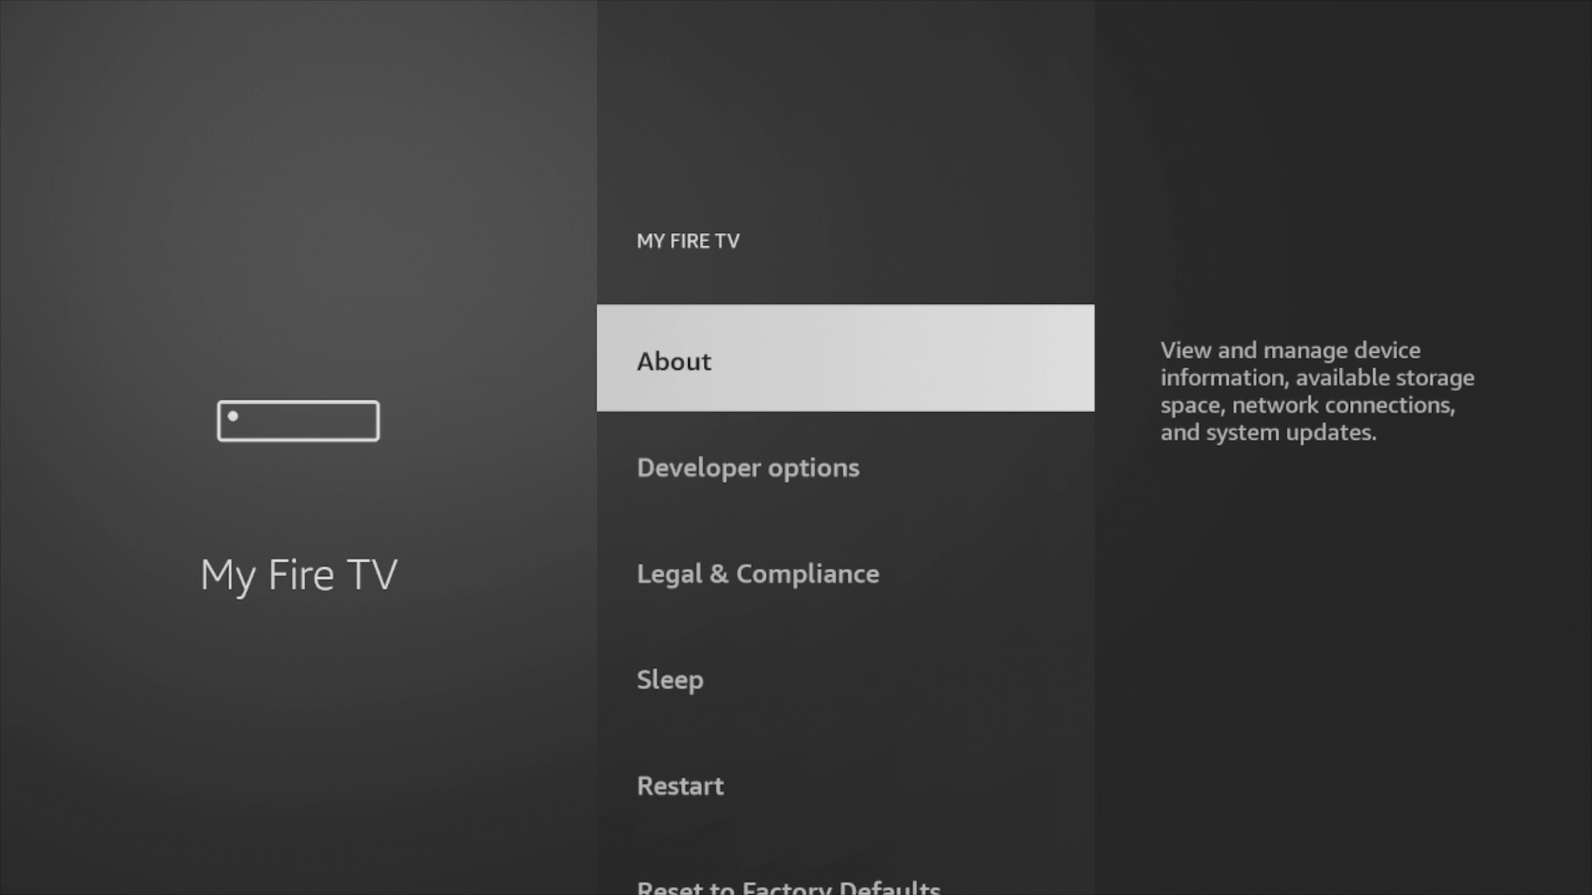
key("Down")
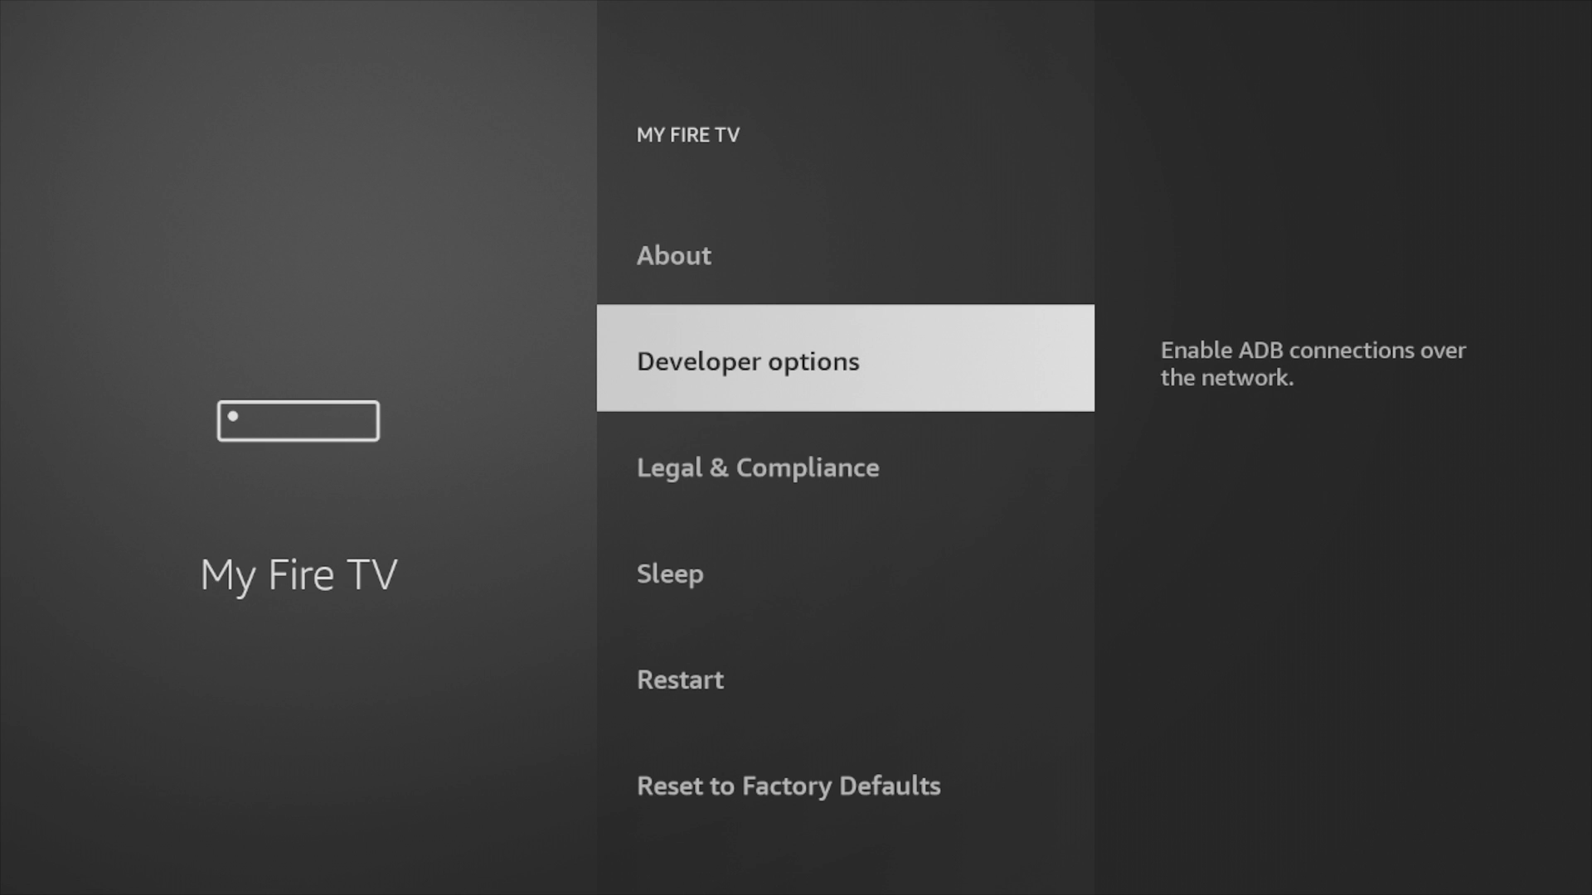
key("Return")
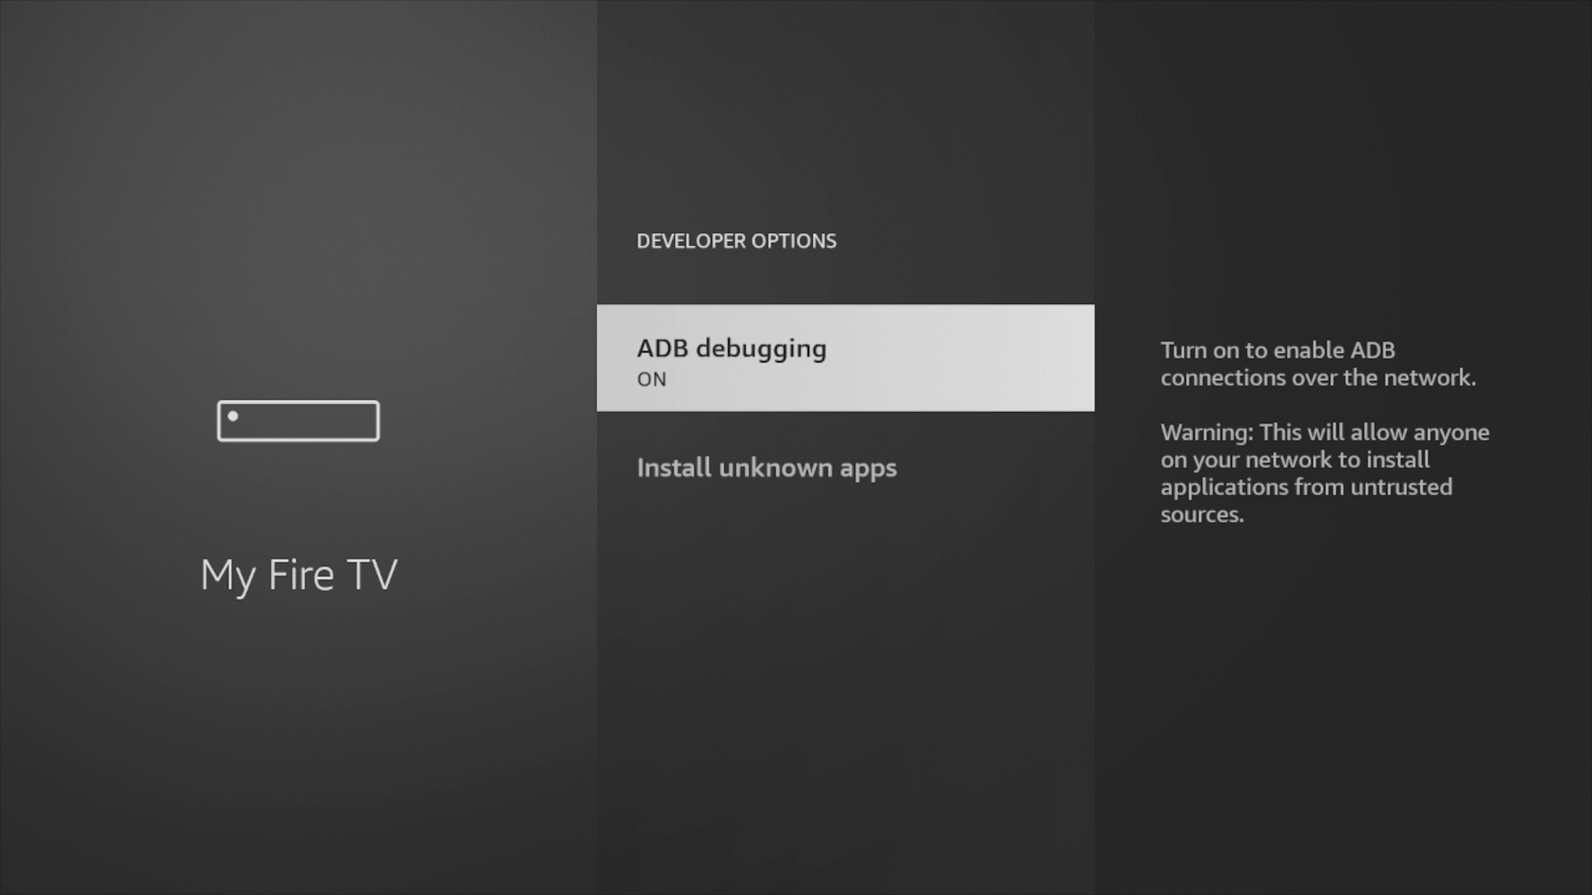
- In Install unknown apps, switch Downloader to ON and return to Developer options
key("Down")
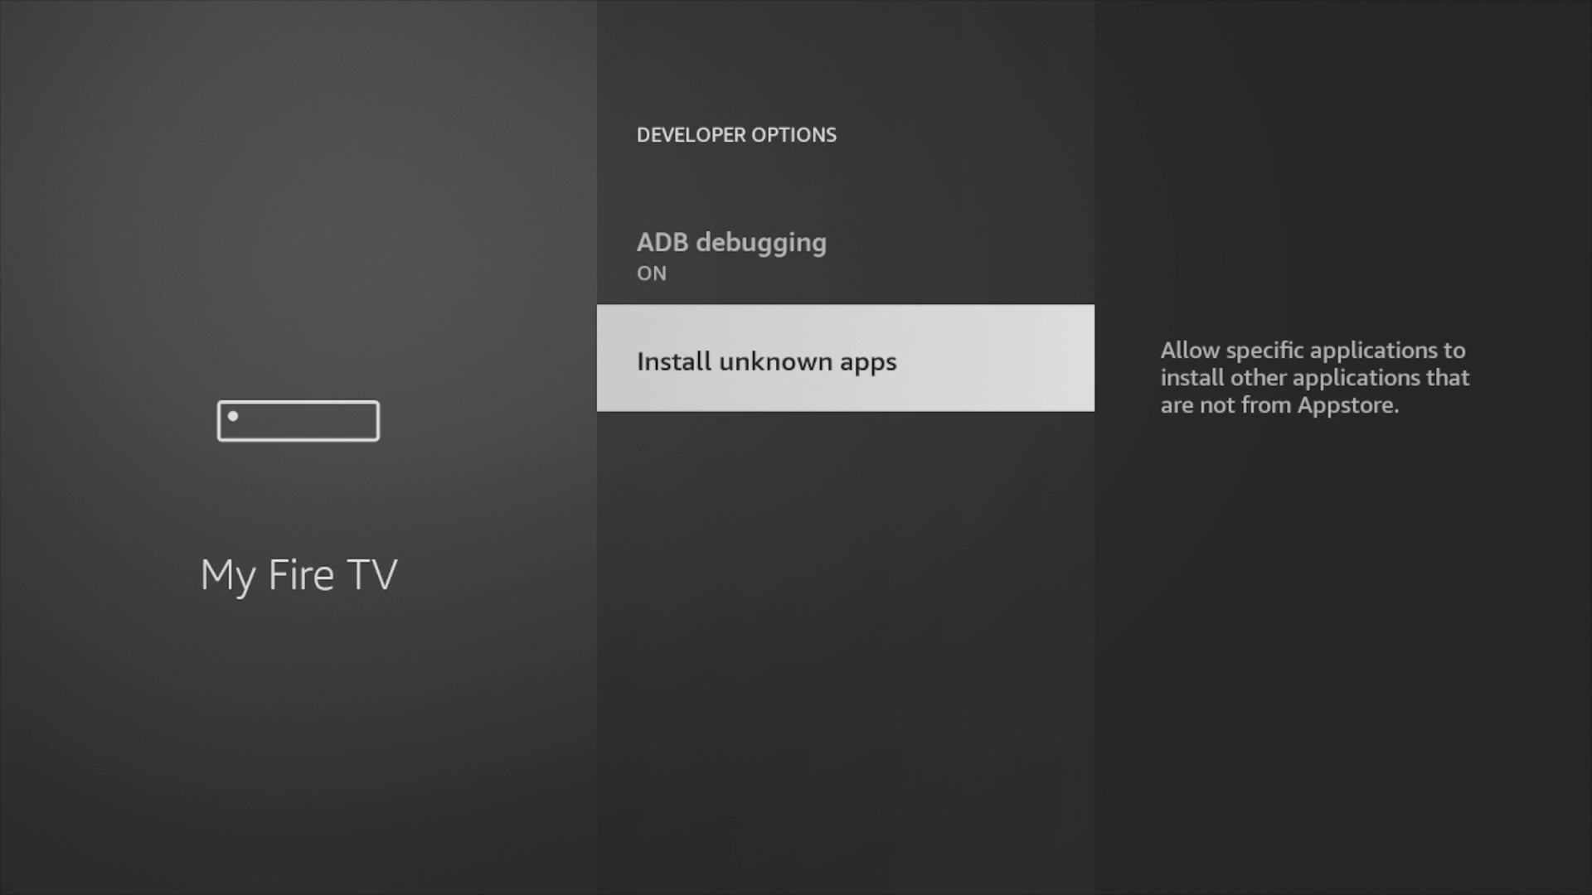
key("Return")
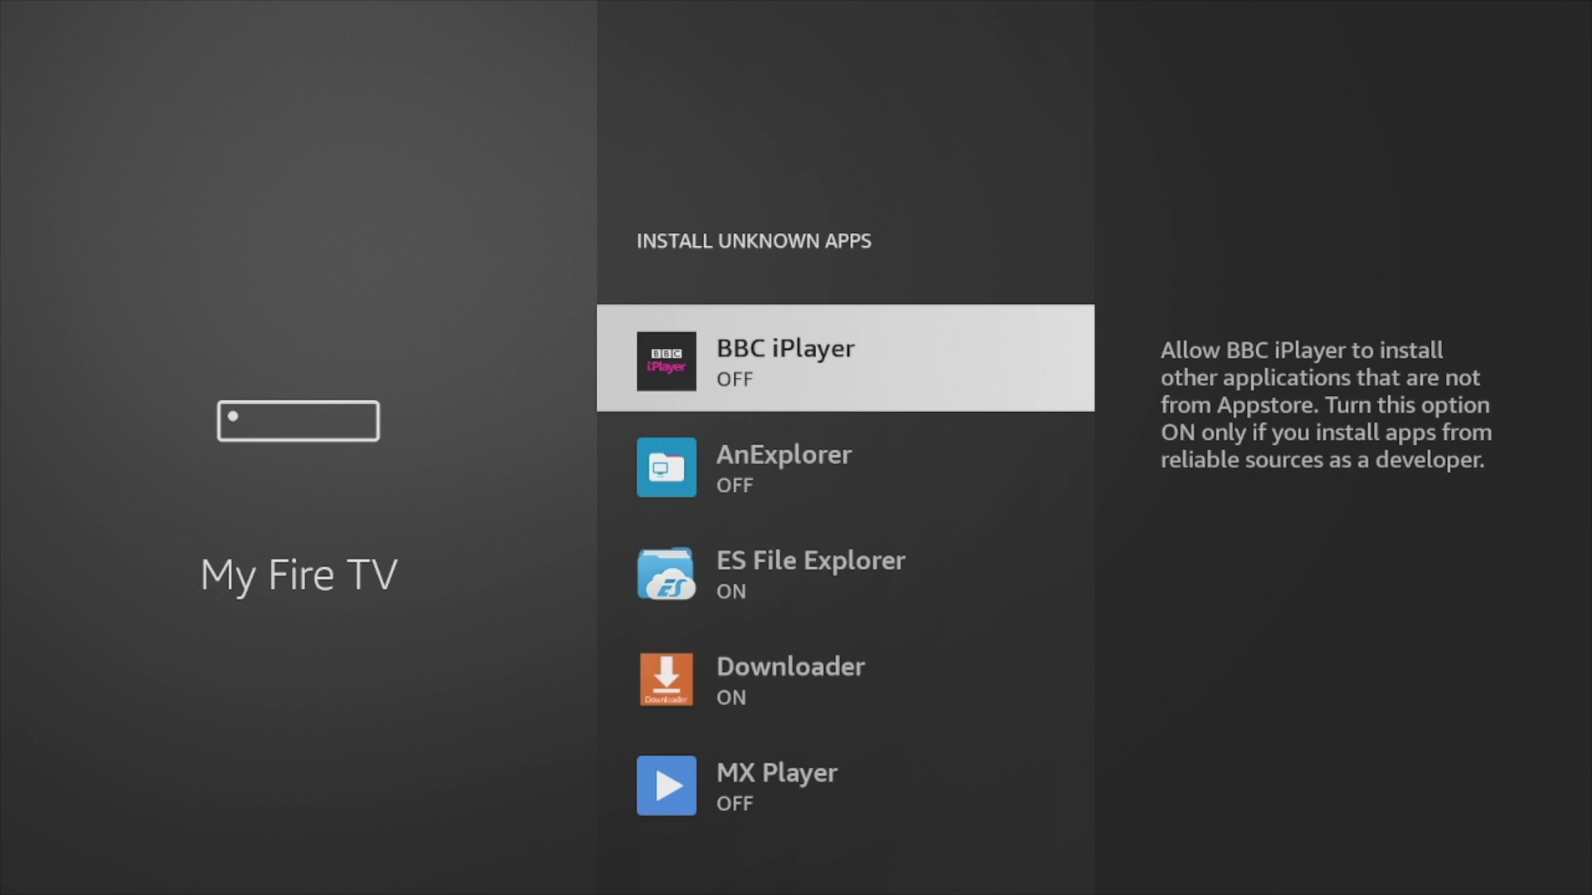
key("Down")
key("Down")
key("Down")
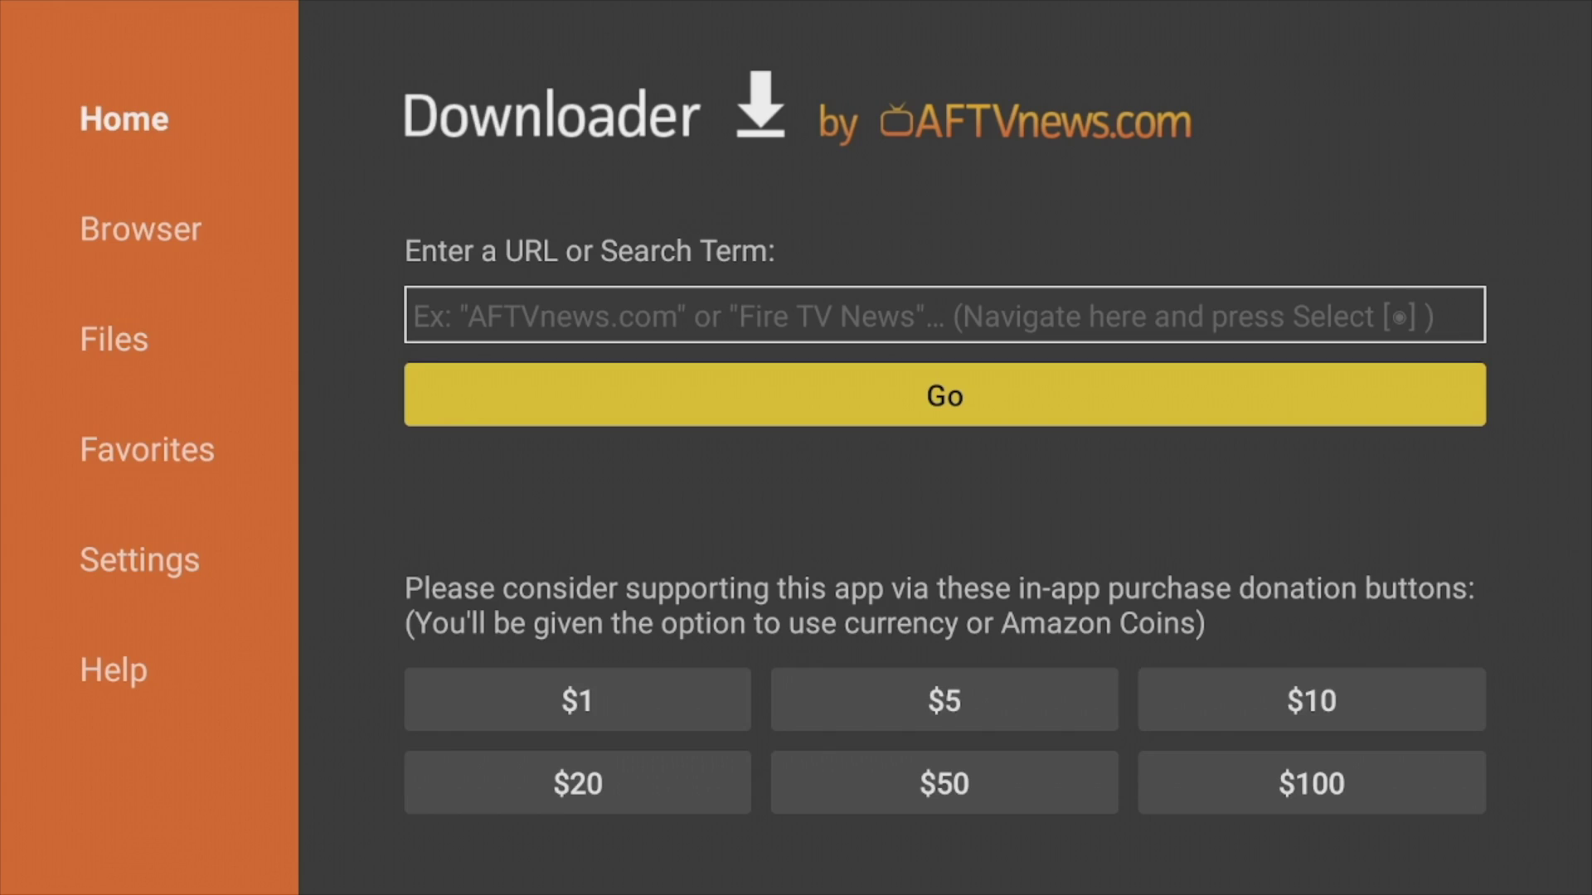
key("Up")
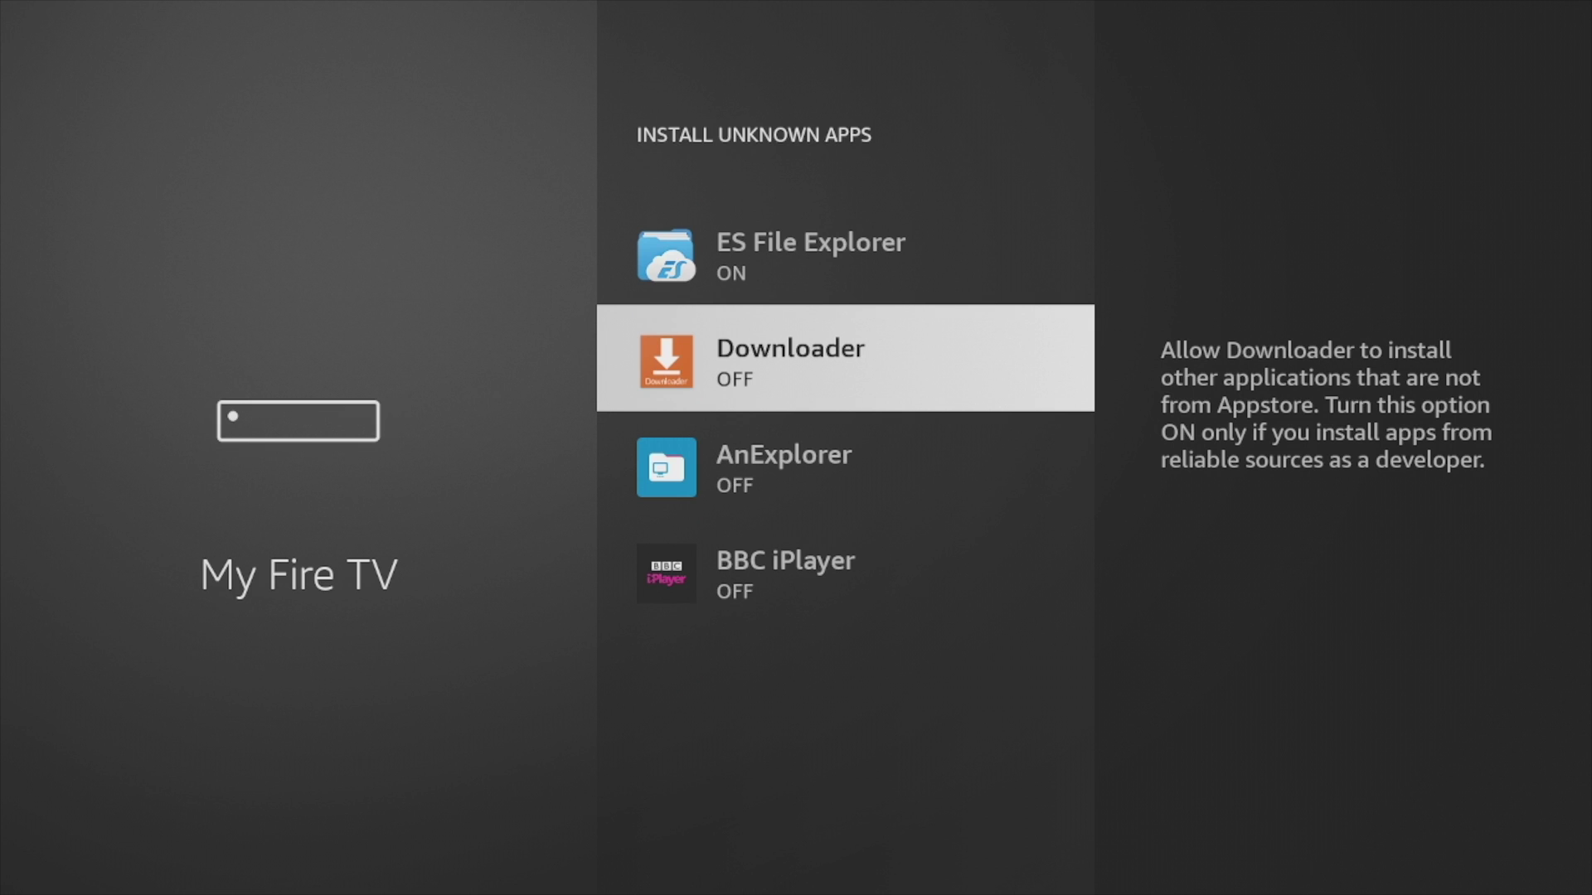
key("Return")
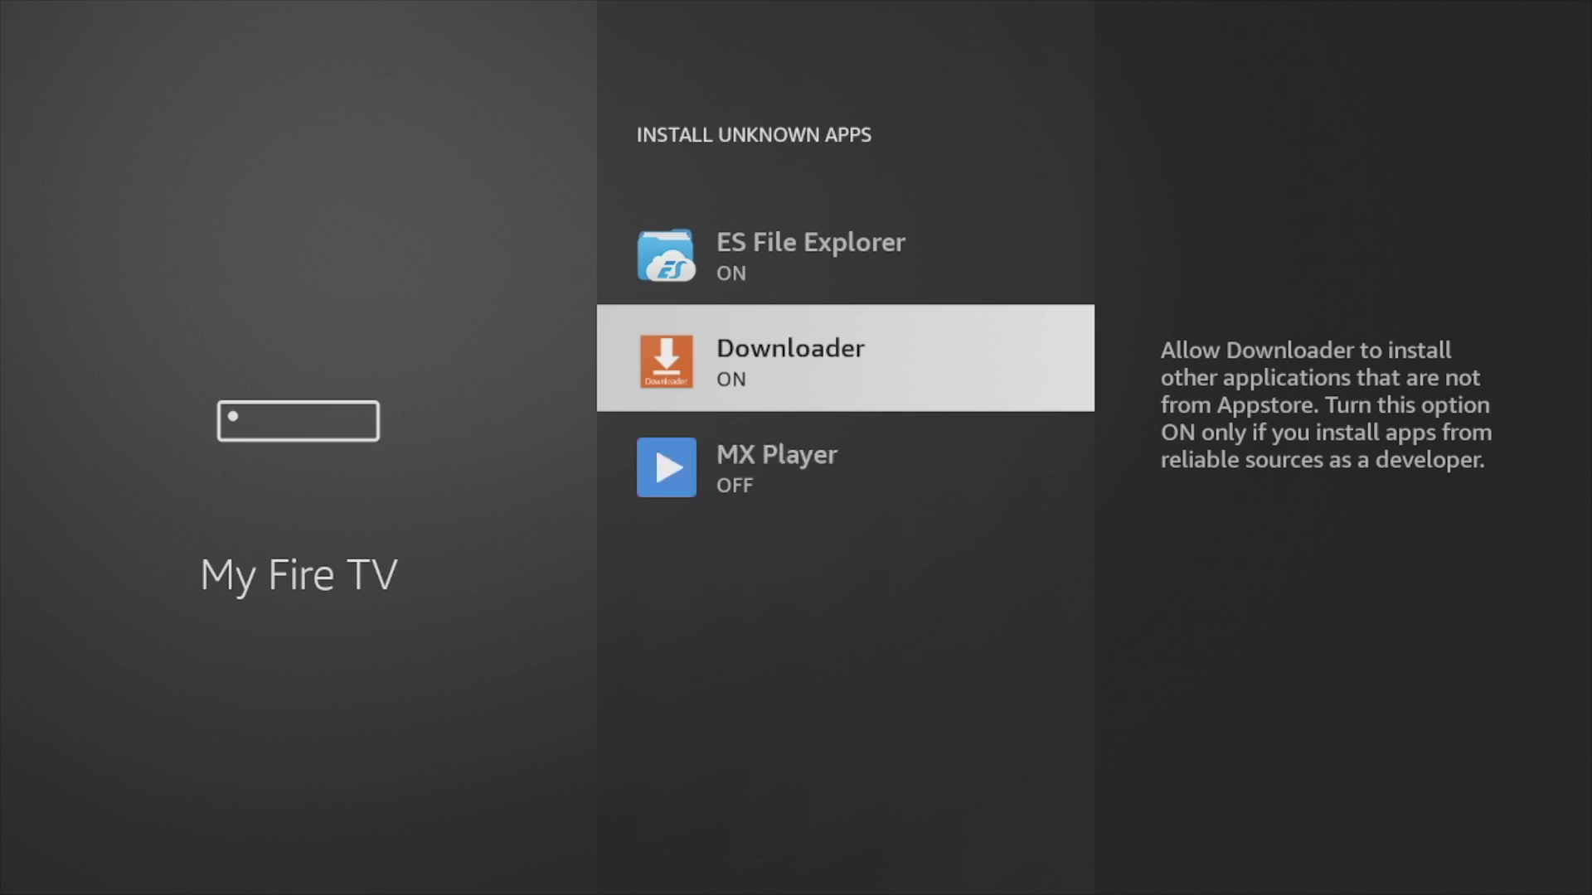
key("Escape")
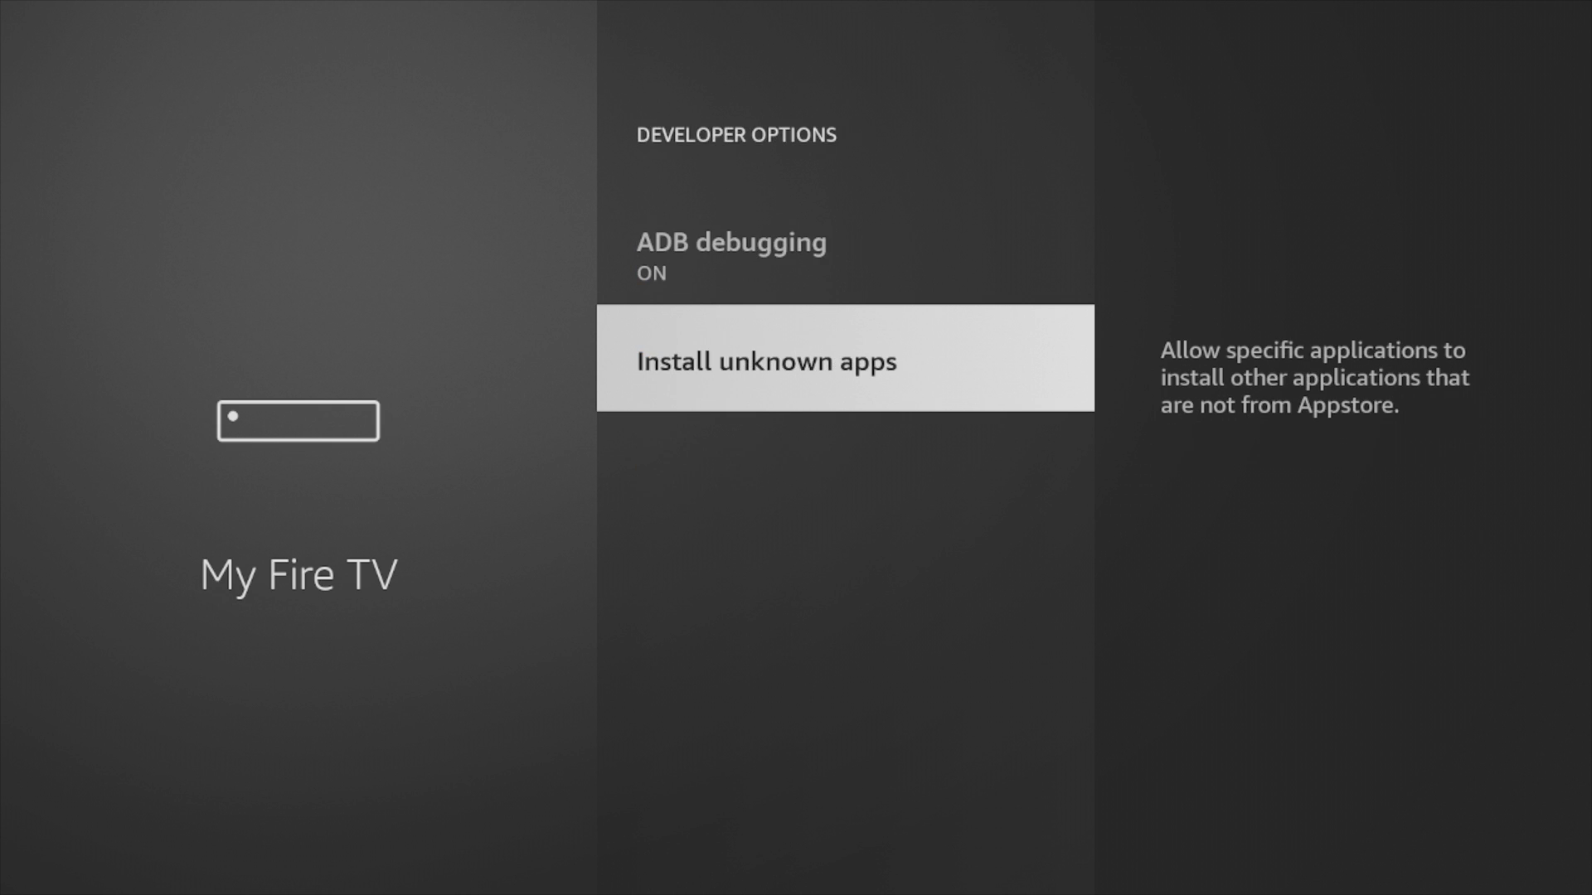
- Recheck the ADB debugging and Install unknown apps entries in Developer options
key("Up")
key("Down")
key("Up")
key("Down")
- Leave Developer options for the home screen, with the settings grid in view
key("Escape")
key("Escape")
key("Up")
key("Up")
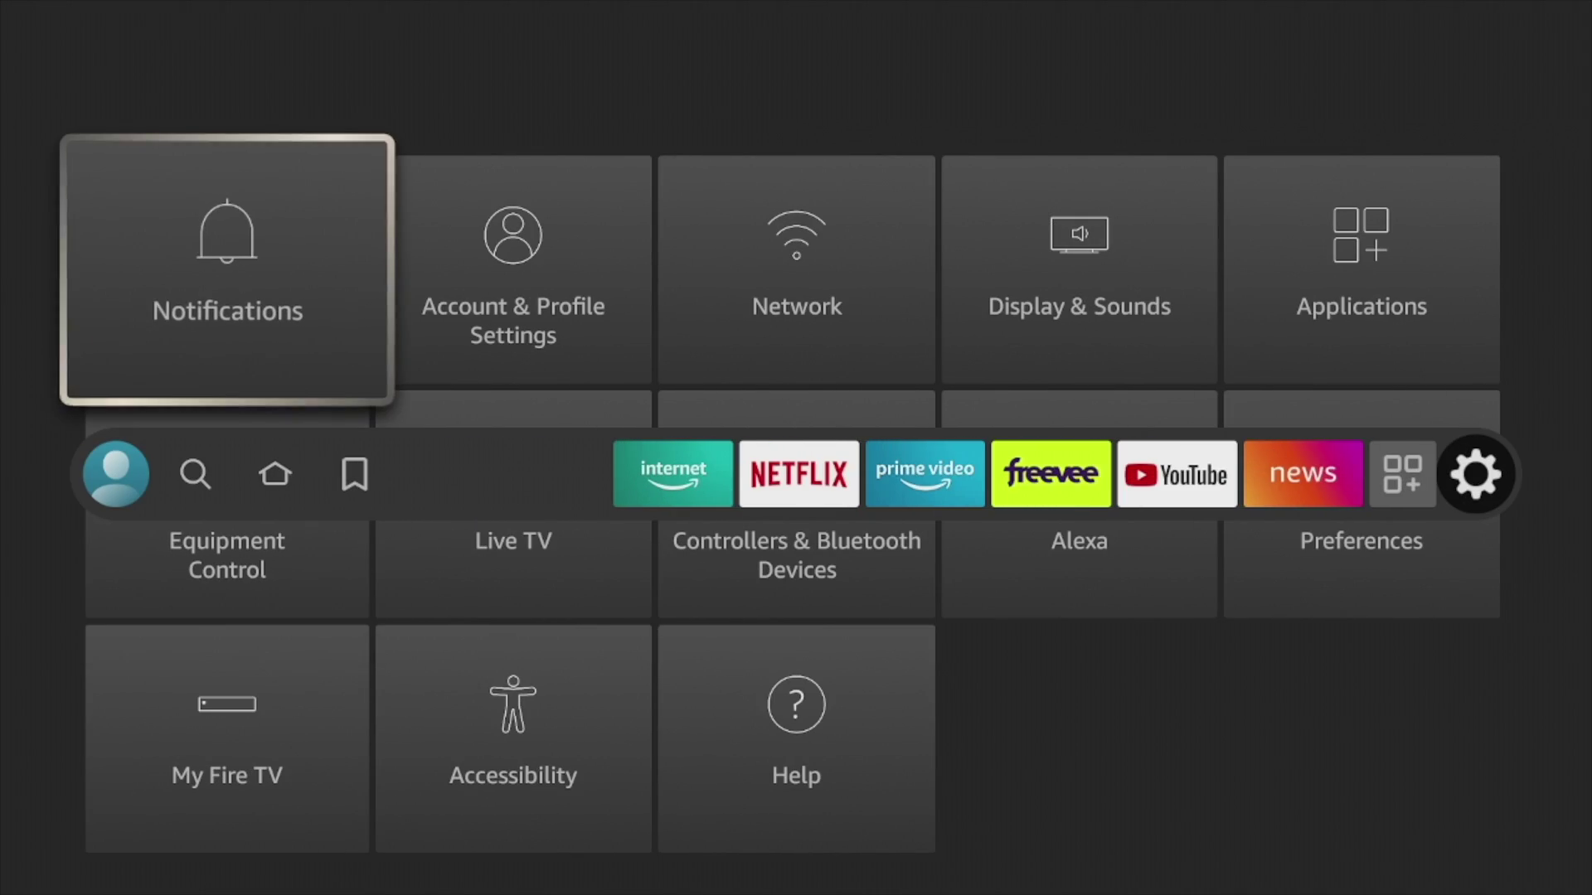
key("Up")
key("Up")
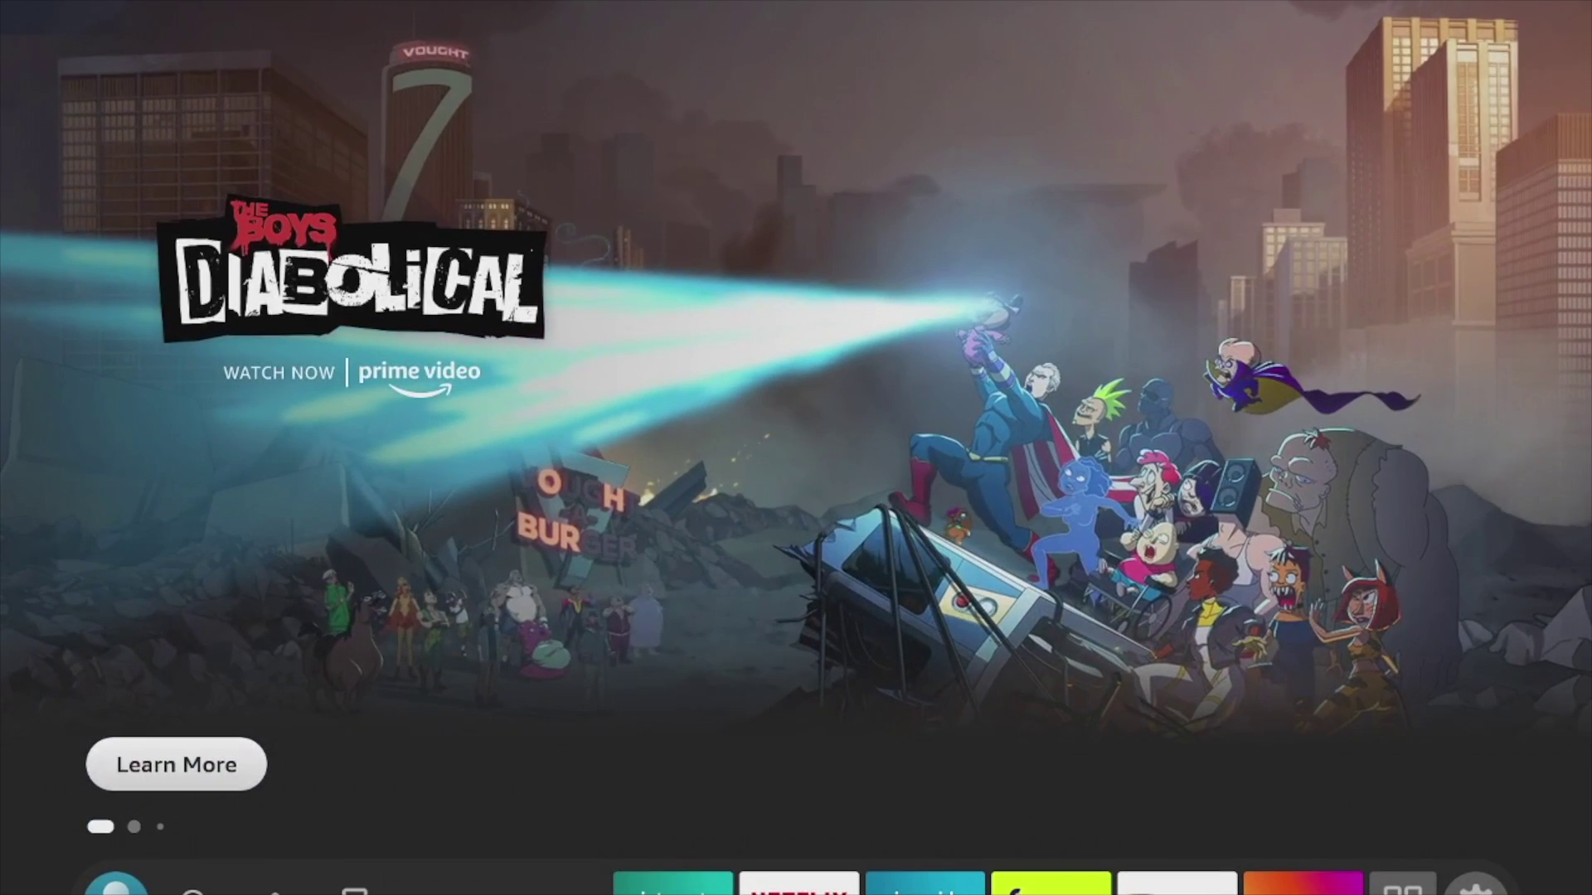
key("Down")
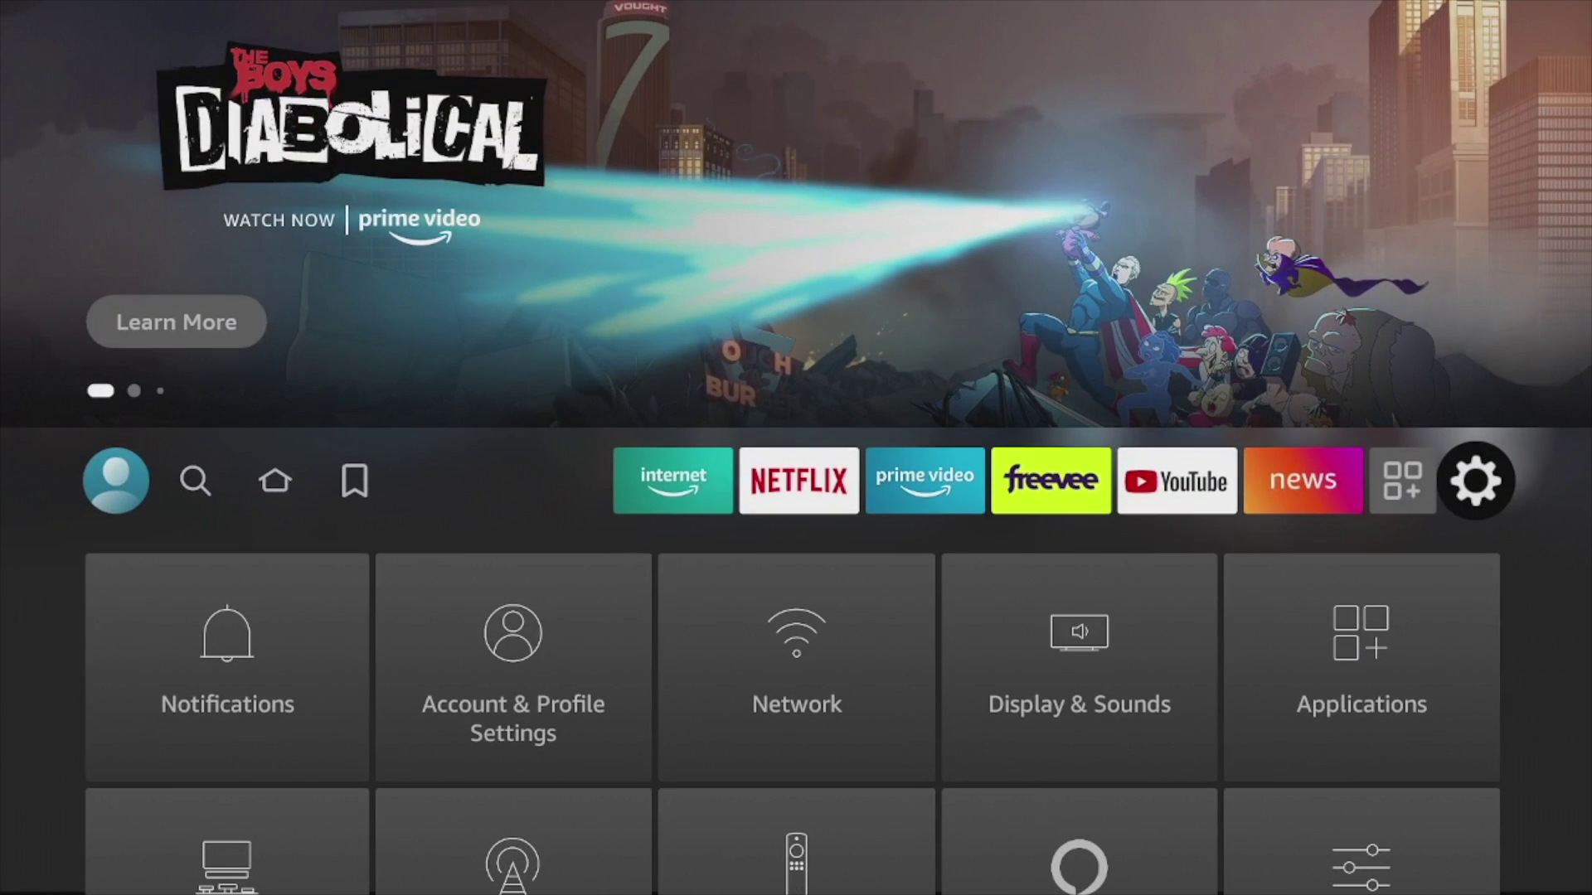